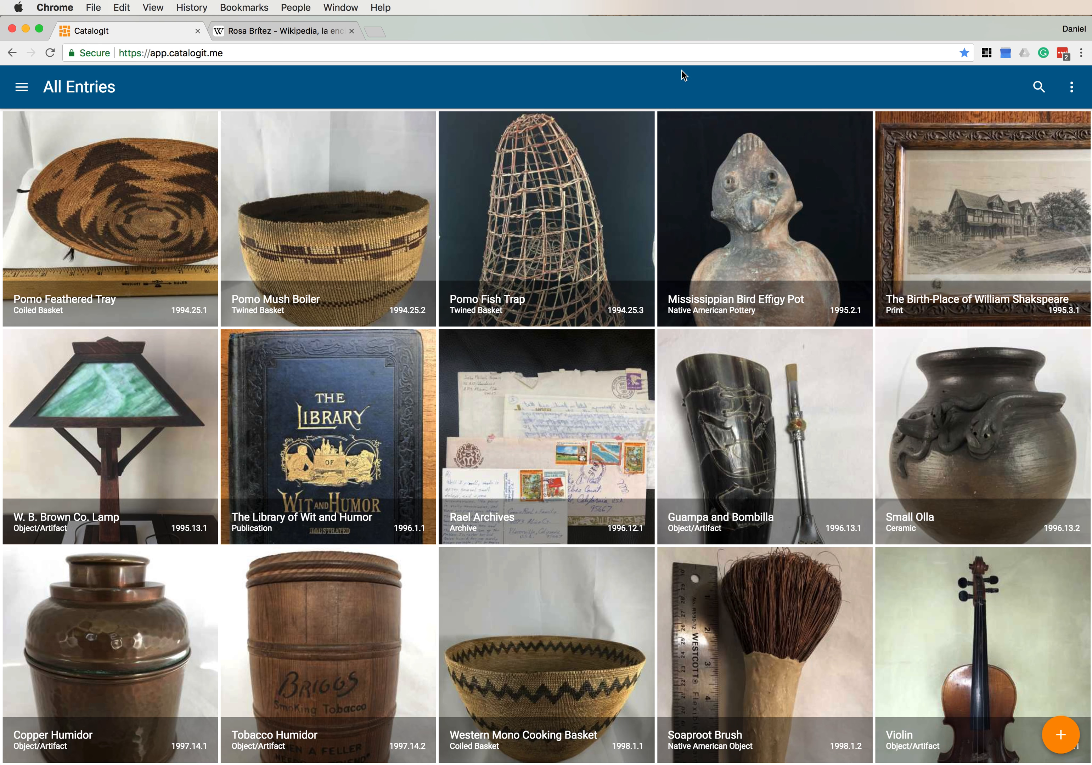
- Open the Small Olla ceramic entry and examine its catalog details, signature photo and provenance
left_click(951, 447)
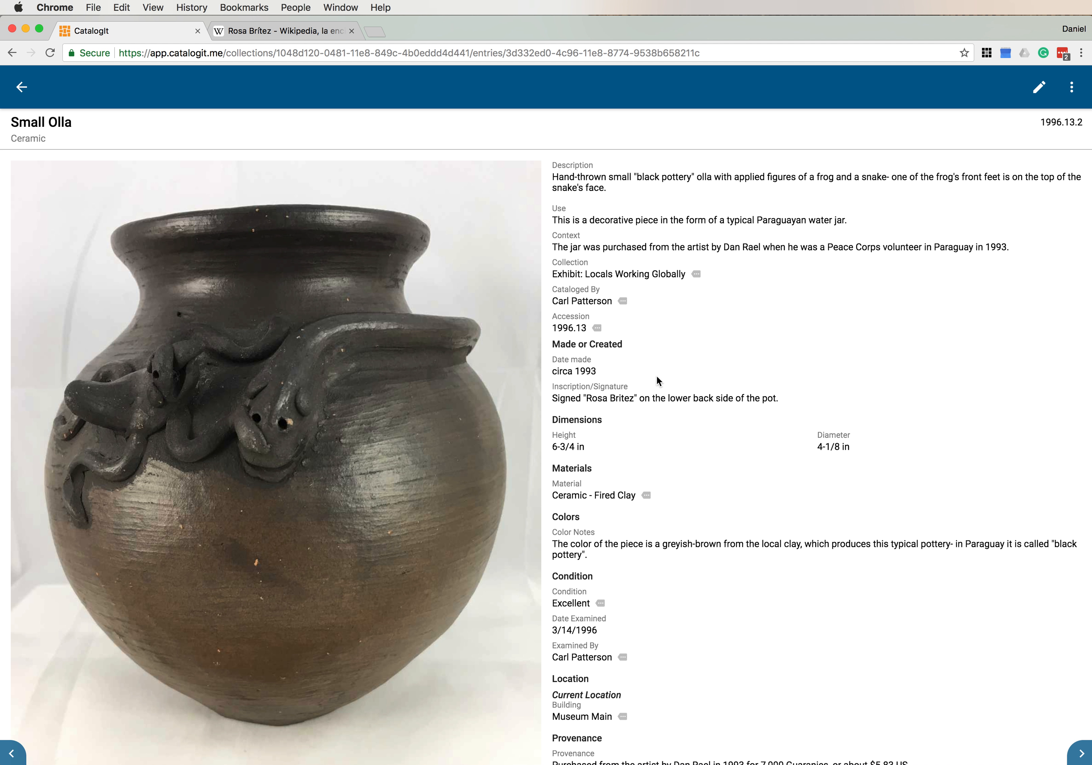
scroll(717, 345, "down", 3)
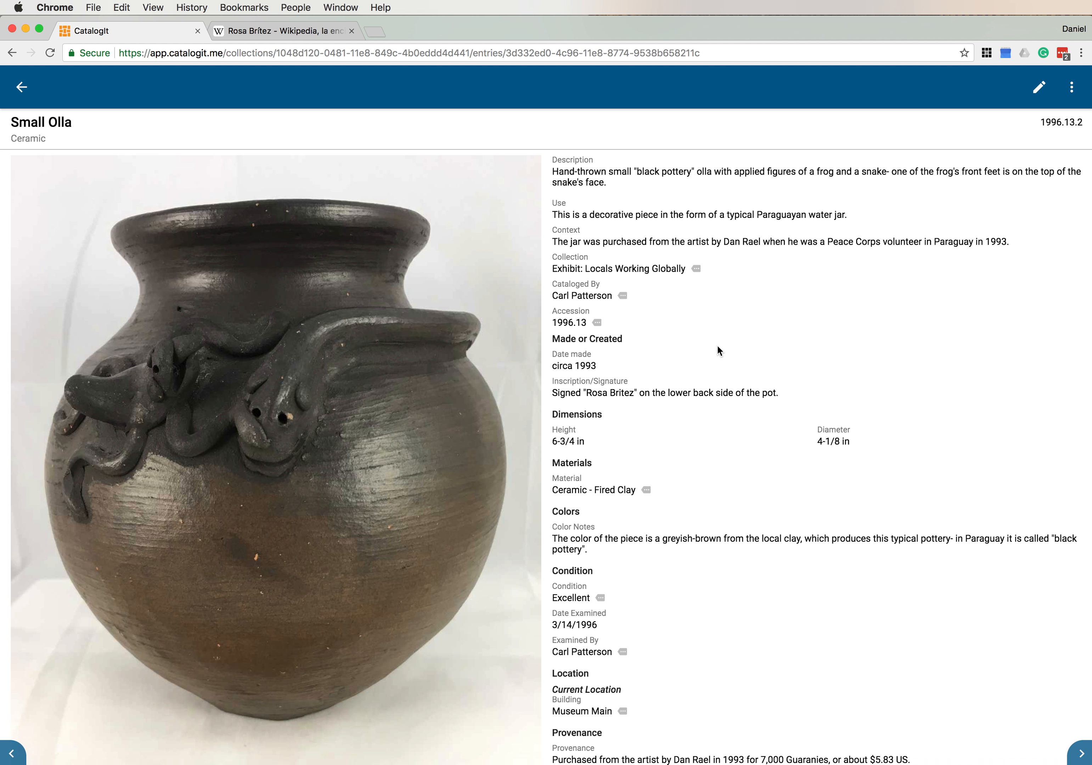
scroll(717, 346, "down", 8)
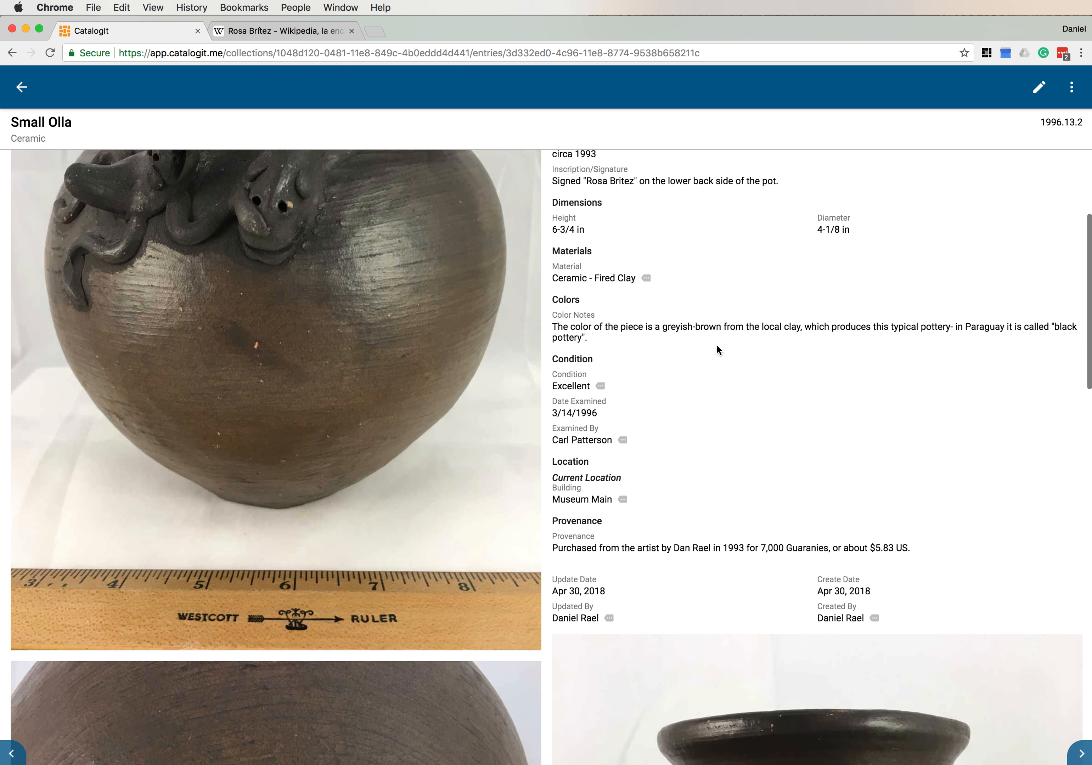
scroll(714, 345, "down", 7)
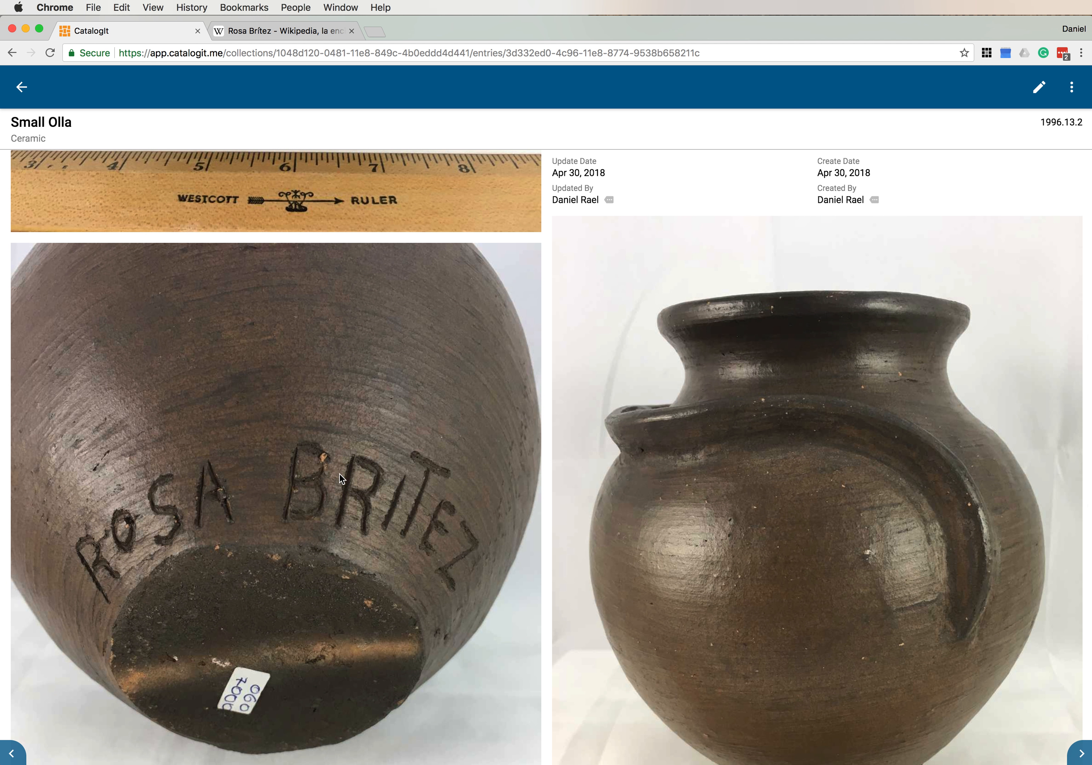
scroll(338, 479, "up", 2)
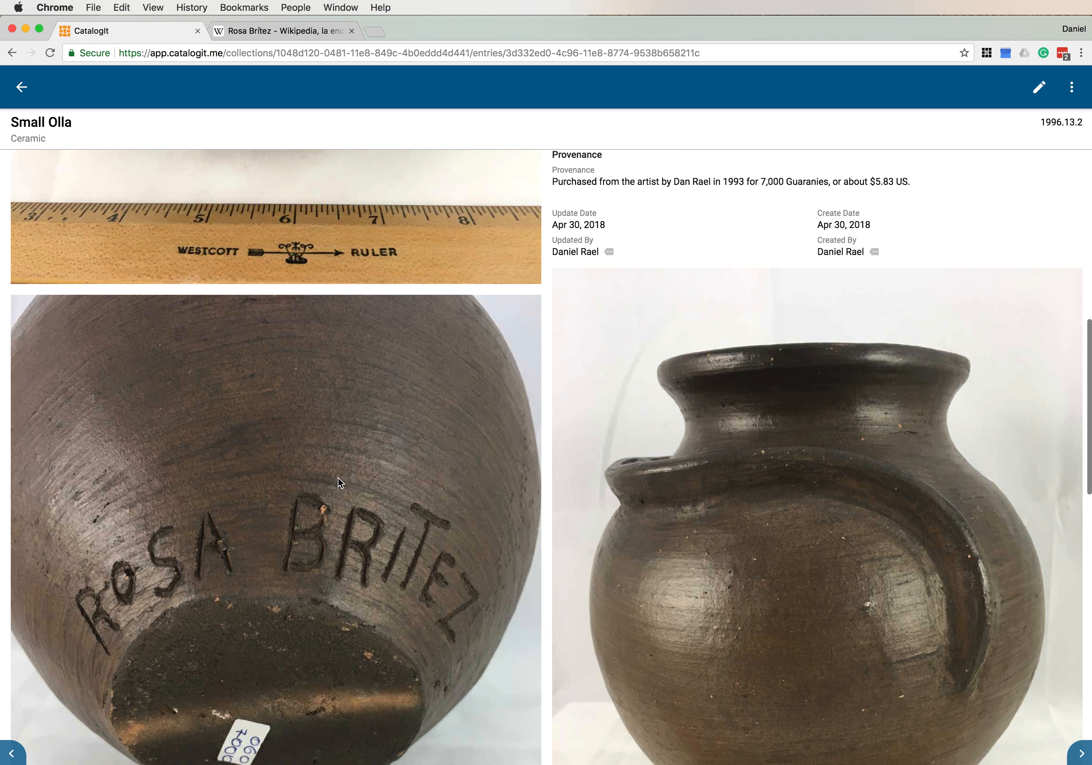
scroll(338, 479, "up", 4)
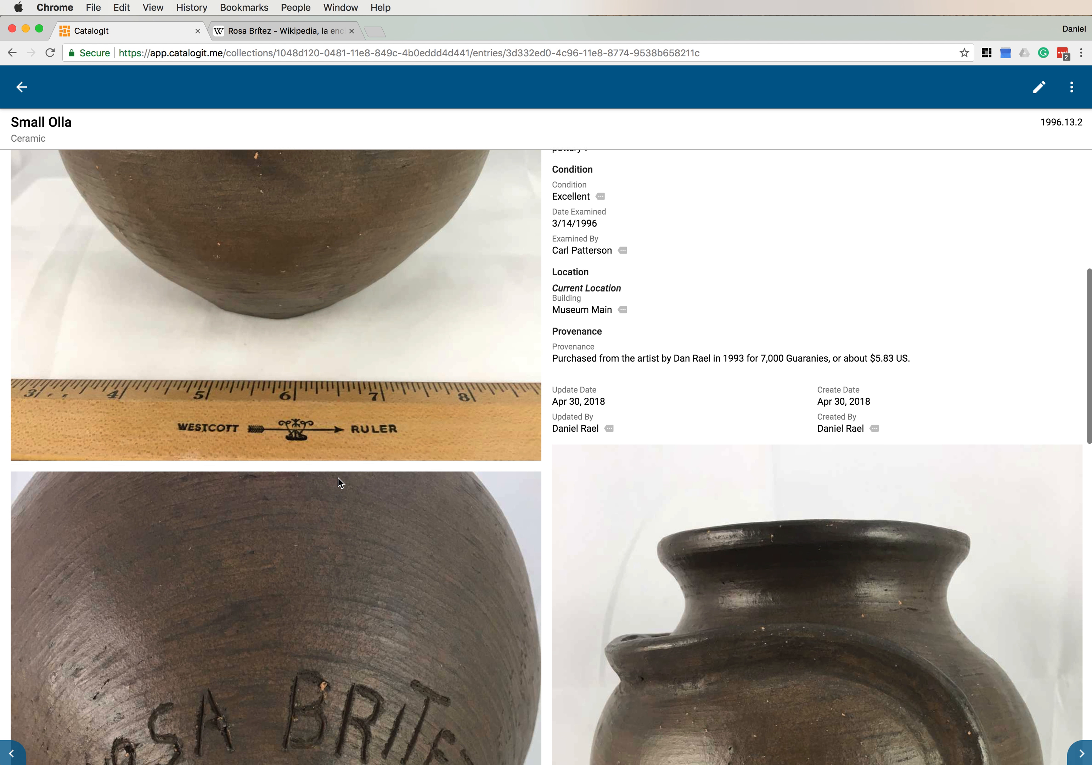
scroll(338, 479, "up", 2)
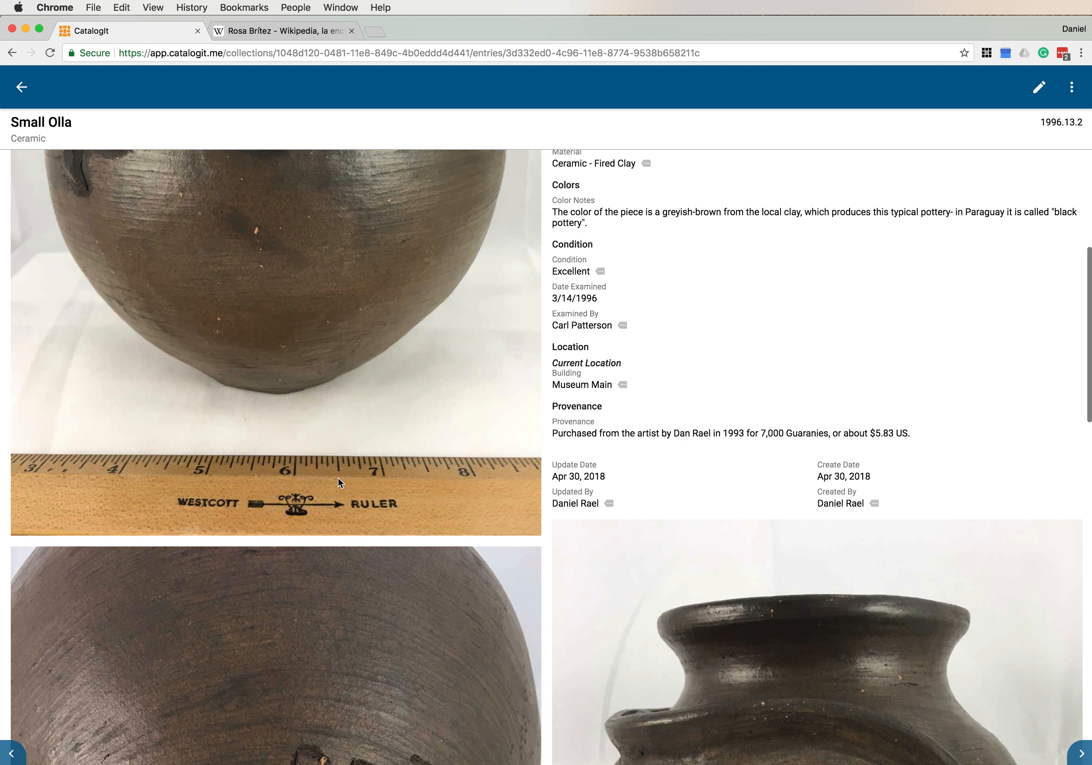
scroll(338, 478, "up", 4)
scroll(338, 478, "up", 1)
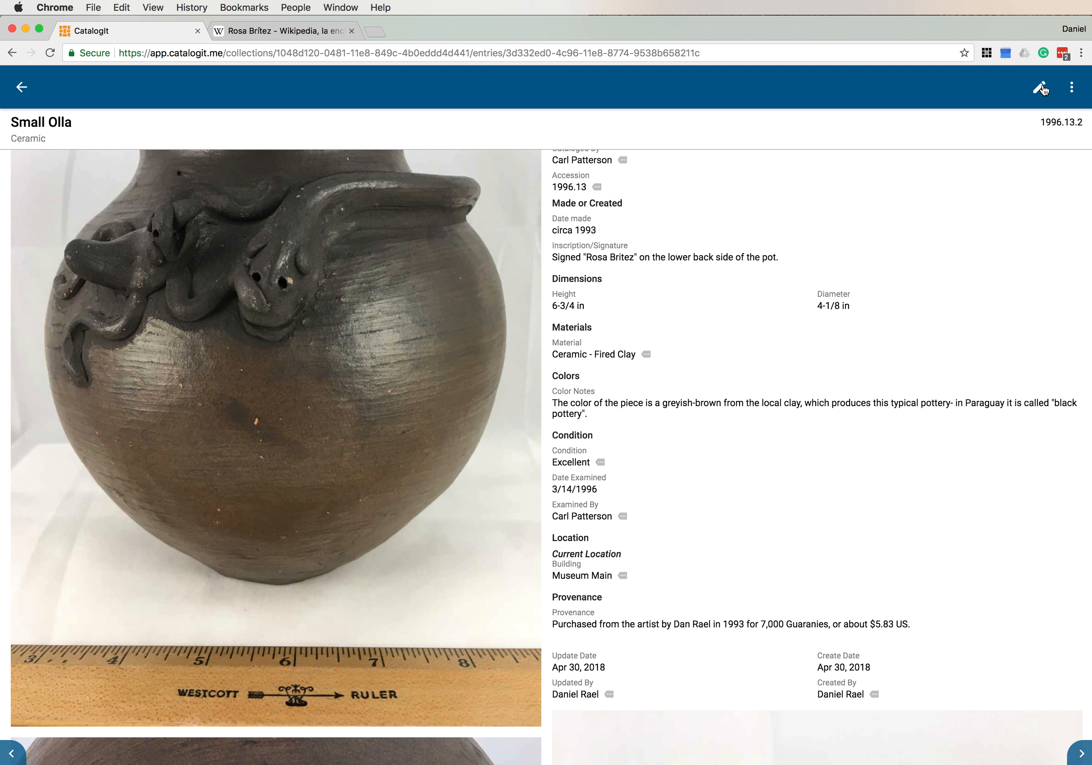
- Edit the Small Olla entry and search the Artist choices under Made or Created for "rosa"
left_click(1040, 88)
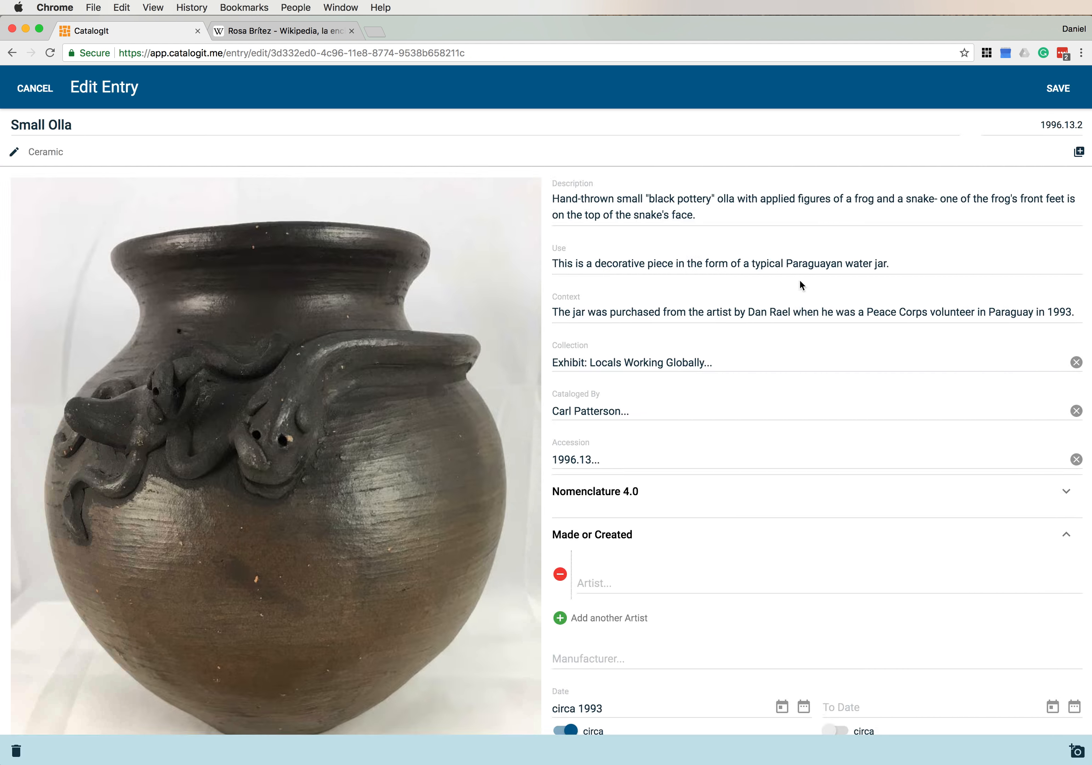
scroll(796, 298, "down", 5)
scroll(797, 303, "down", 2)
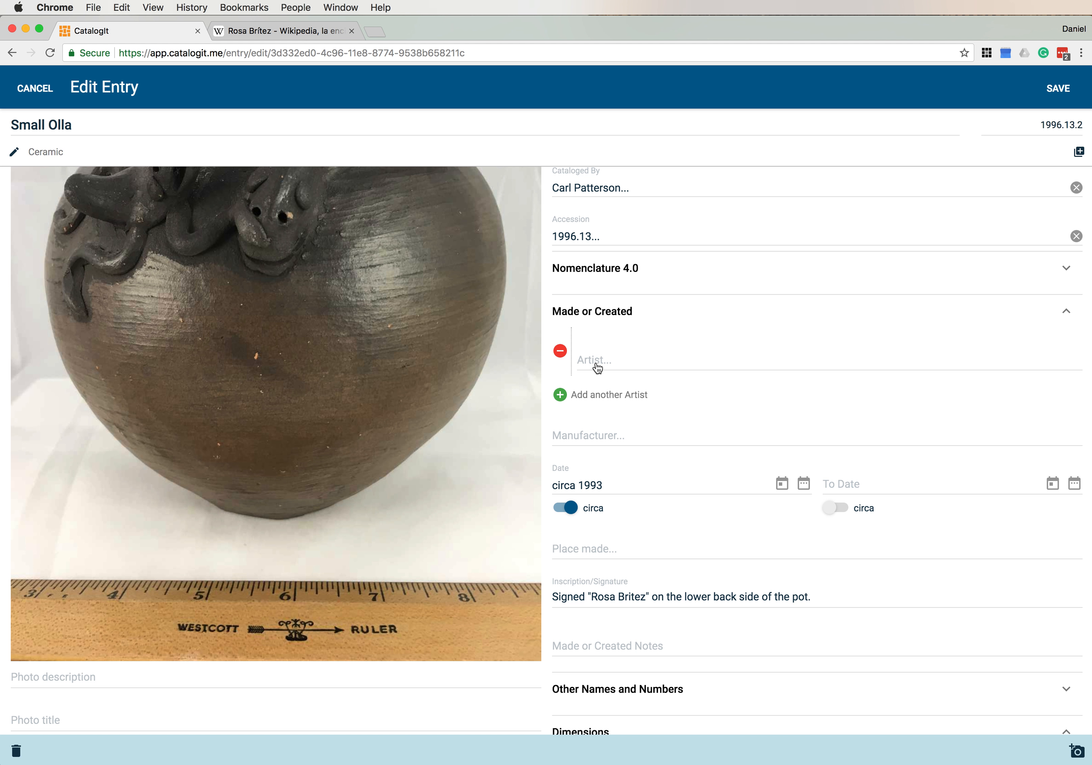
left_click(597, 365)
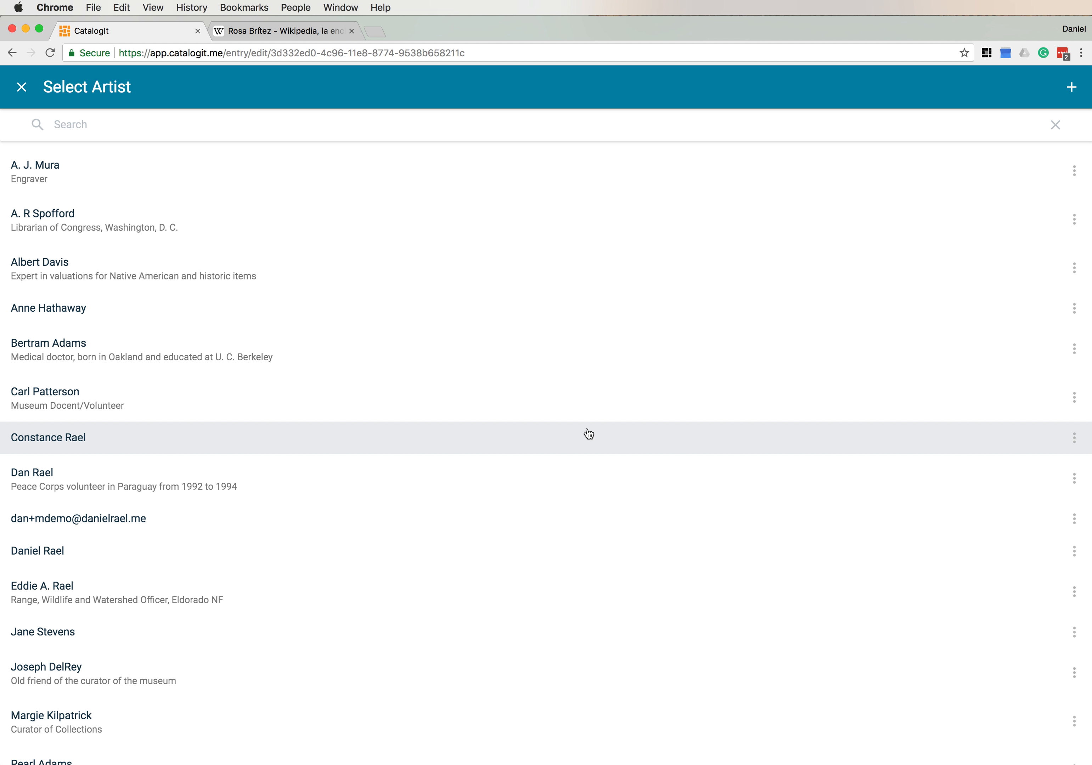
scroll(589, 434, "down", 5)
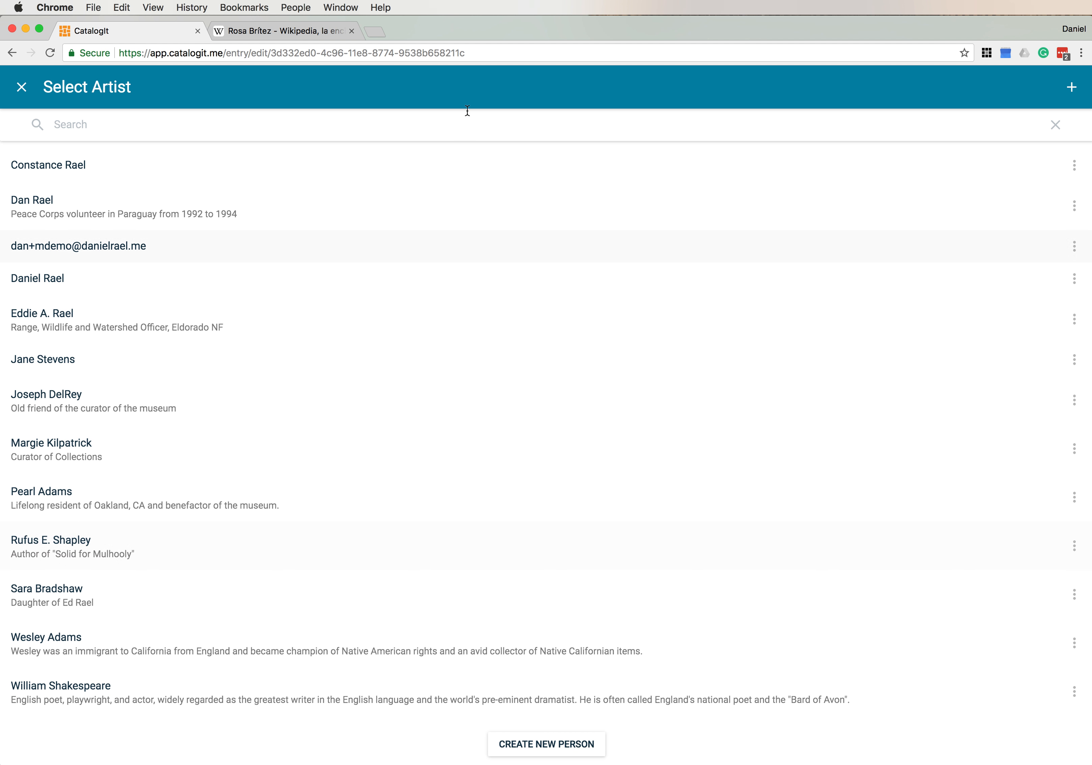
left_click(454, 118)
type("rosa")
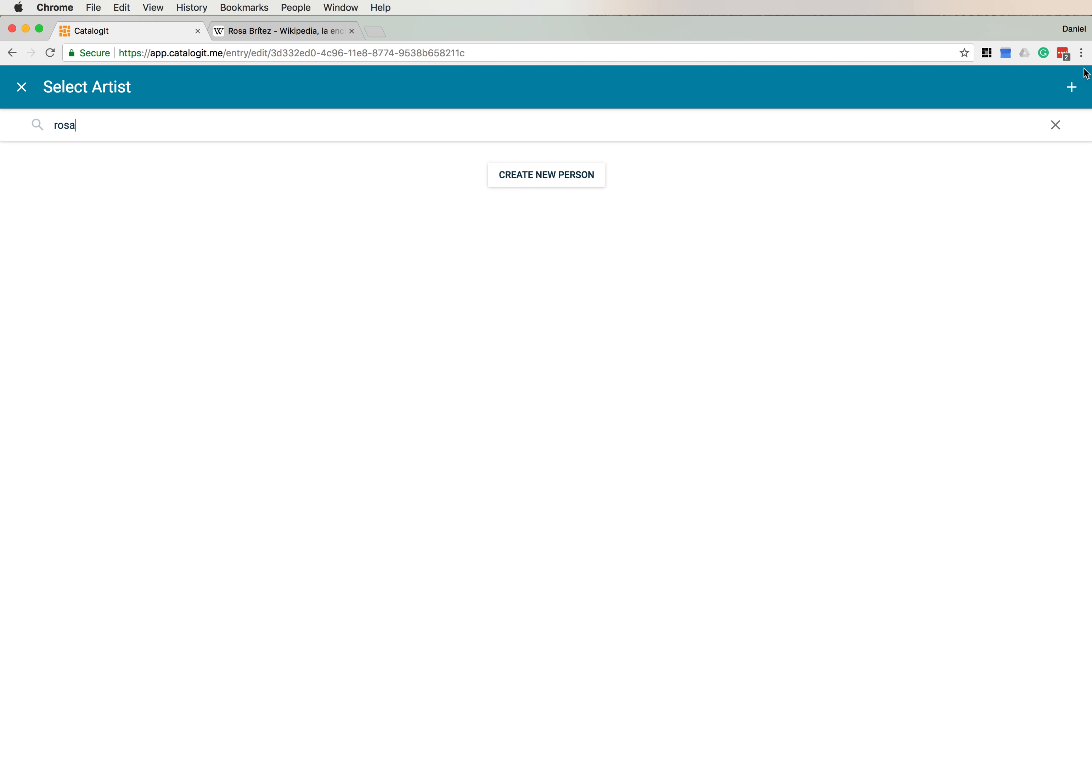
- Start a new person record for the artist, named Rosa Britez, with the description "noted Paraguayan potter"
left_click(568, 176)
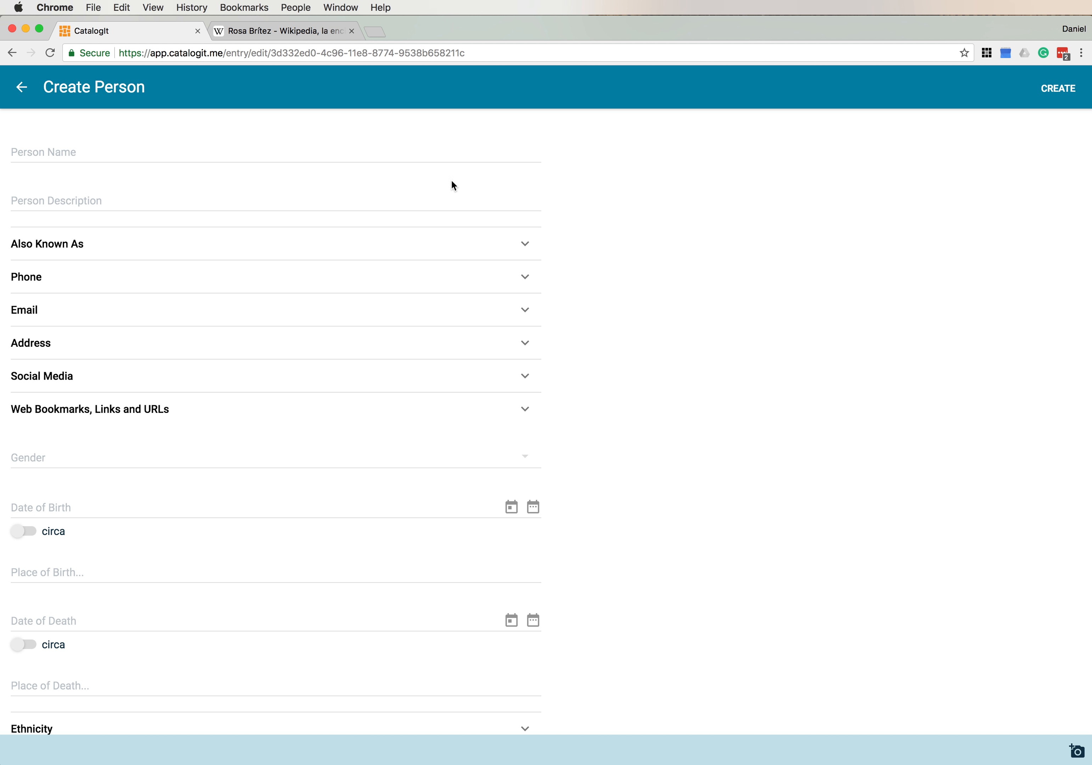
left_click(408, 154)
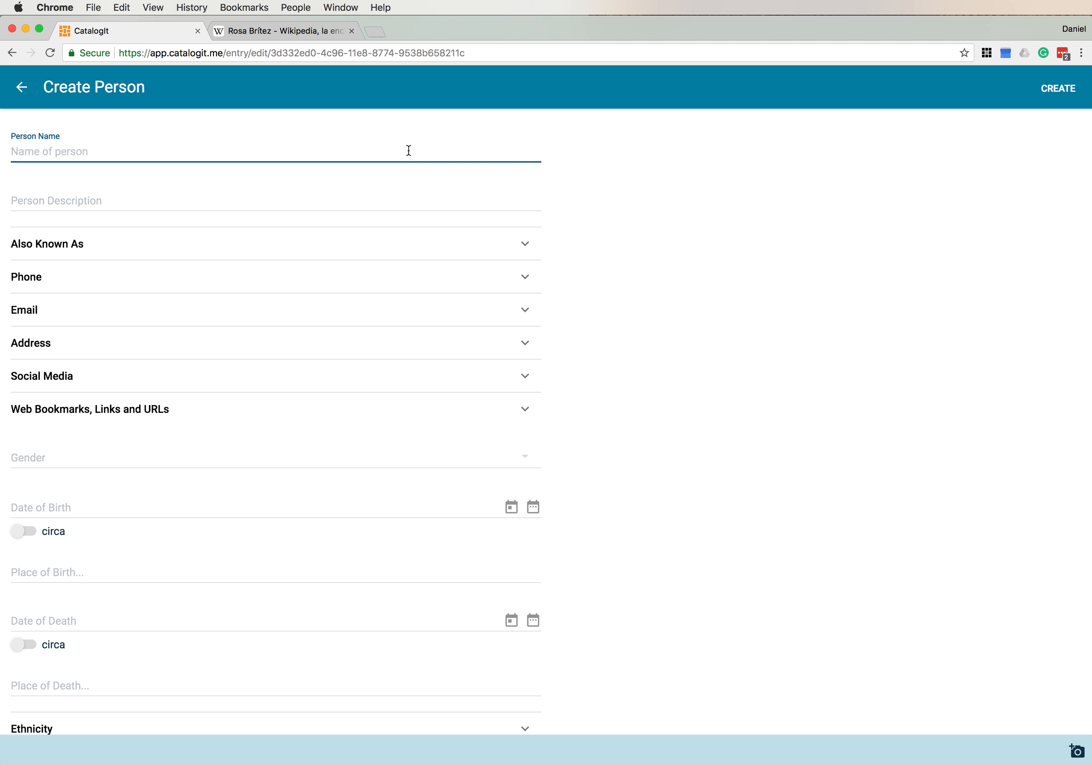
type("Rosa Britez")
key("Tab")
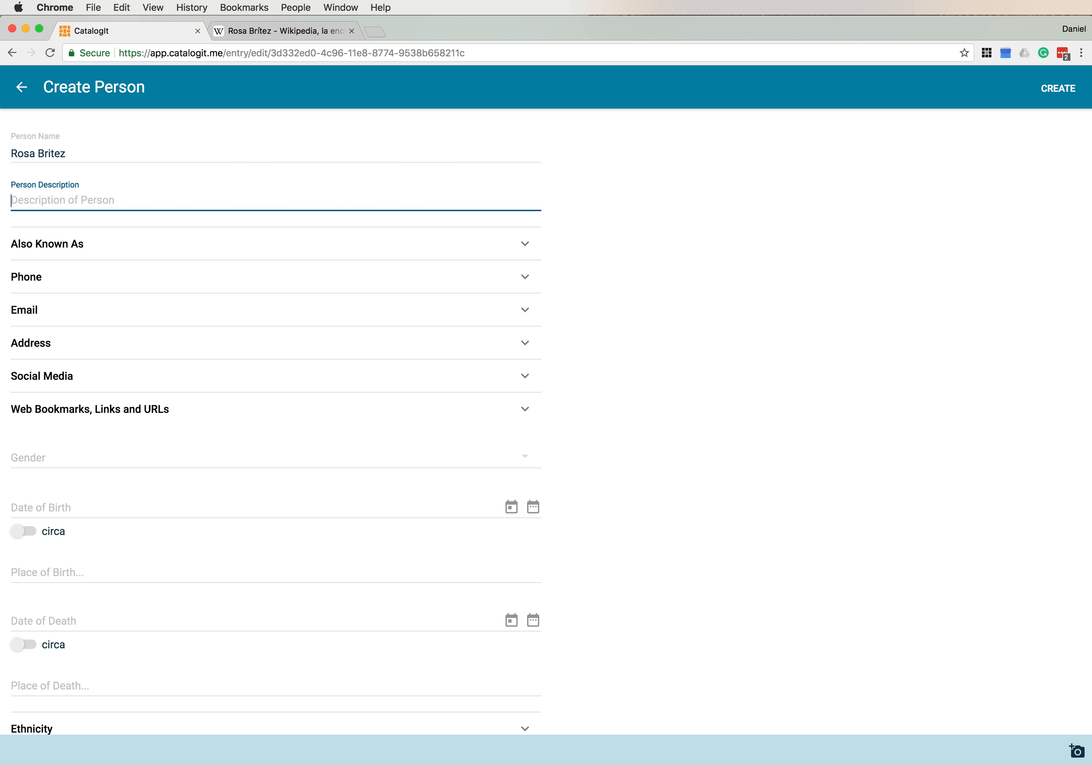
type("noted Paraguayan potter")
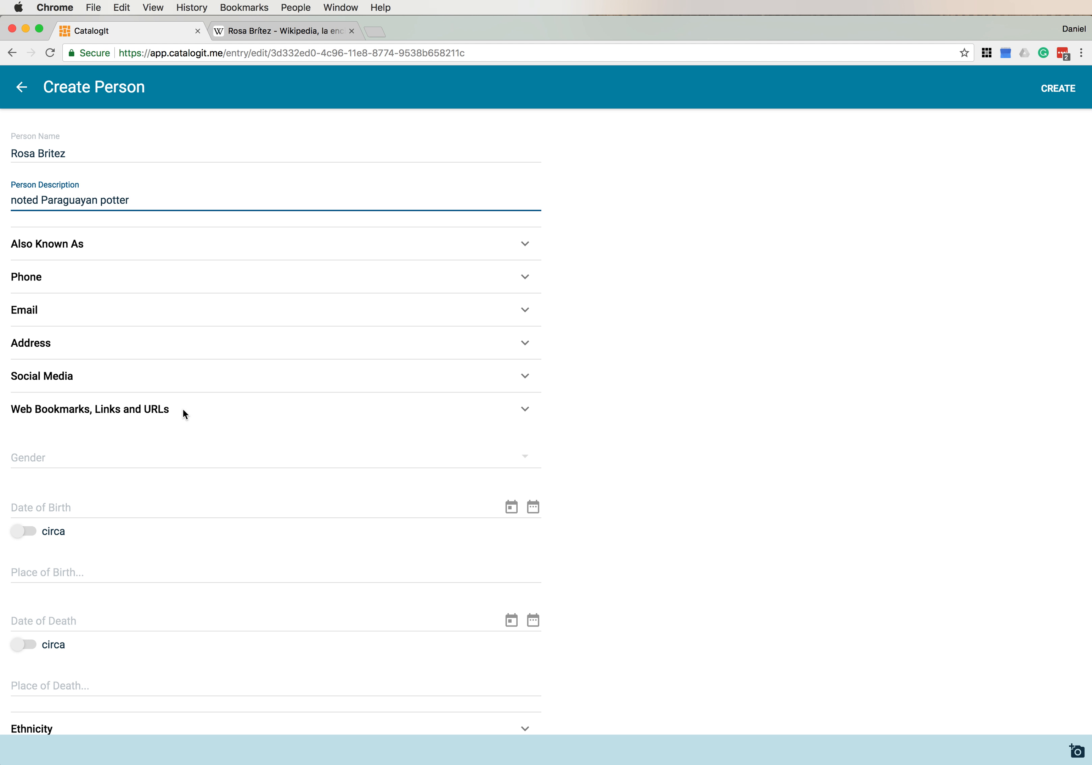
left_click(526, 410)
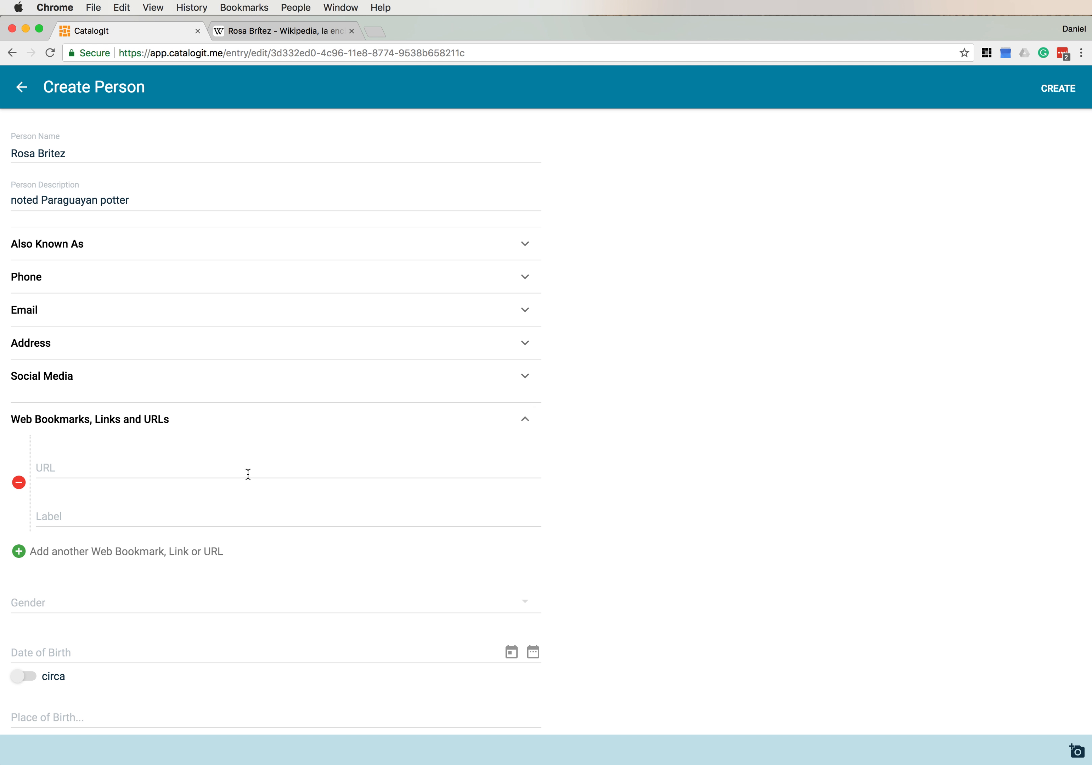
left_click(267, 33)
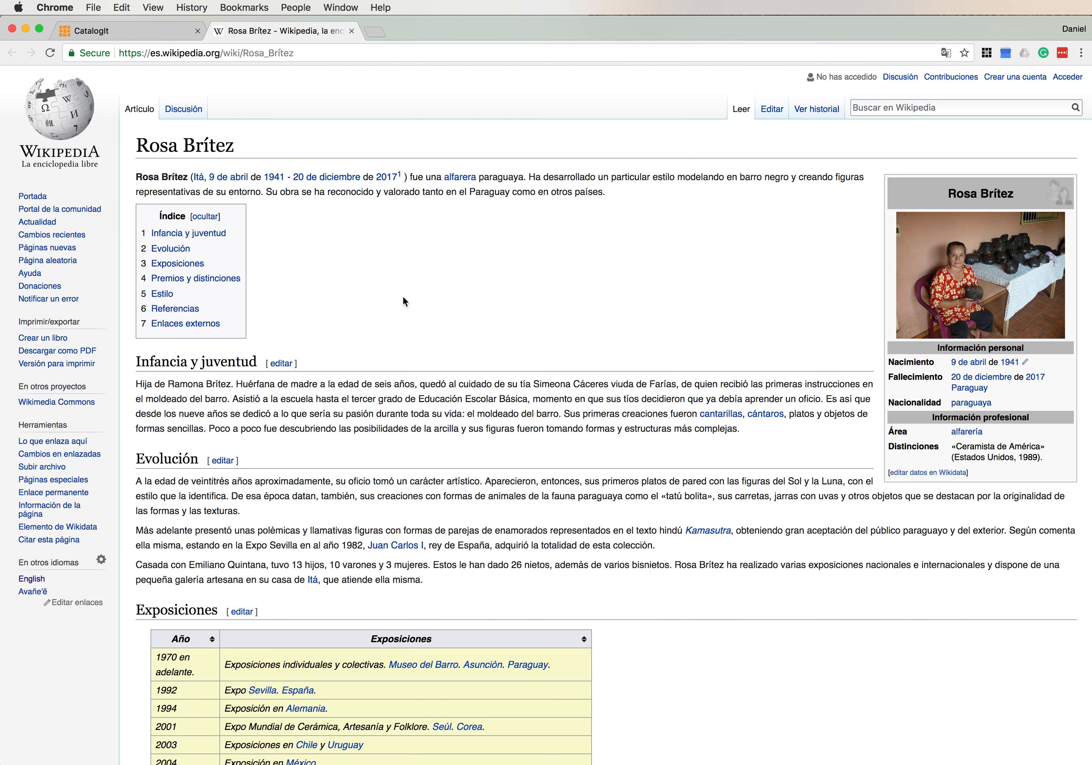
scroll(399, 428, "down", 5)
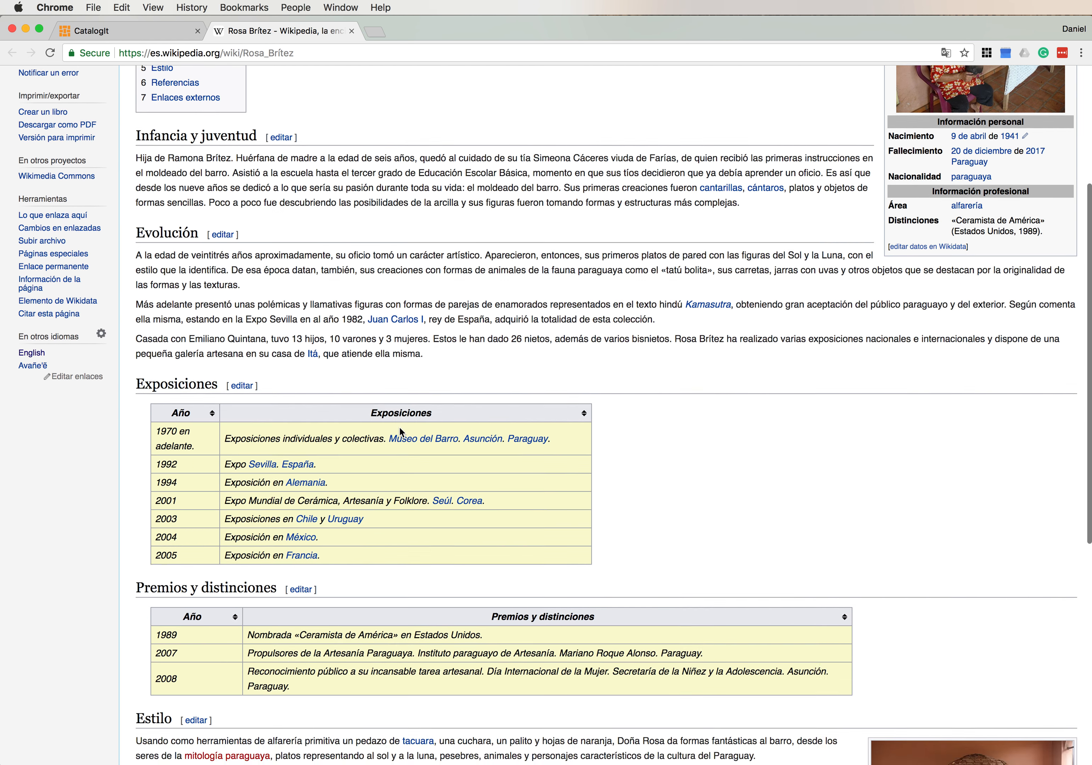
scroll(399, 427, "up", 5)
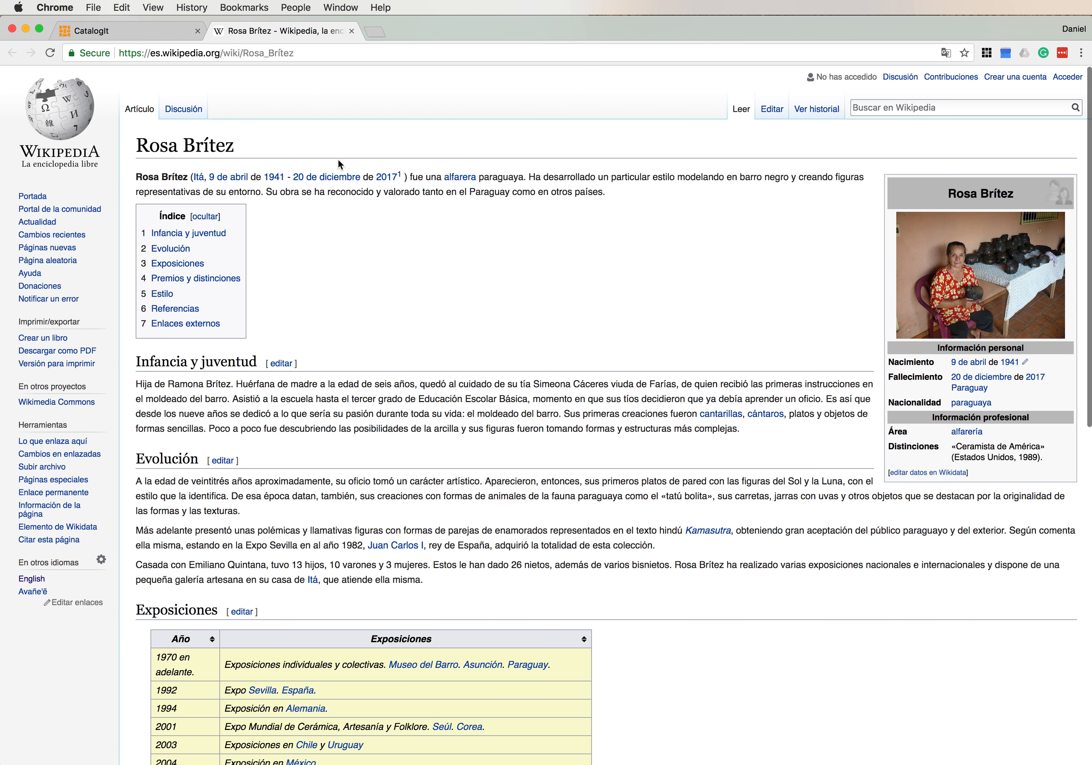
left_click(330, 53)
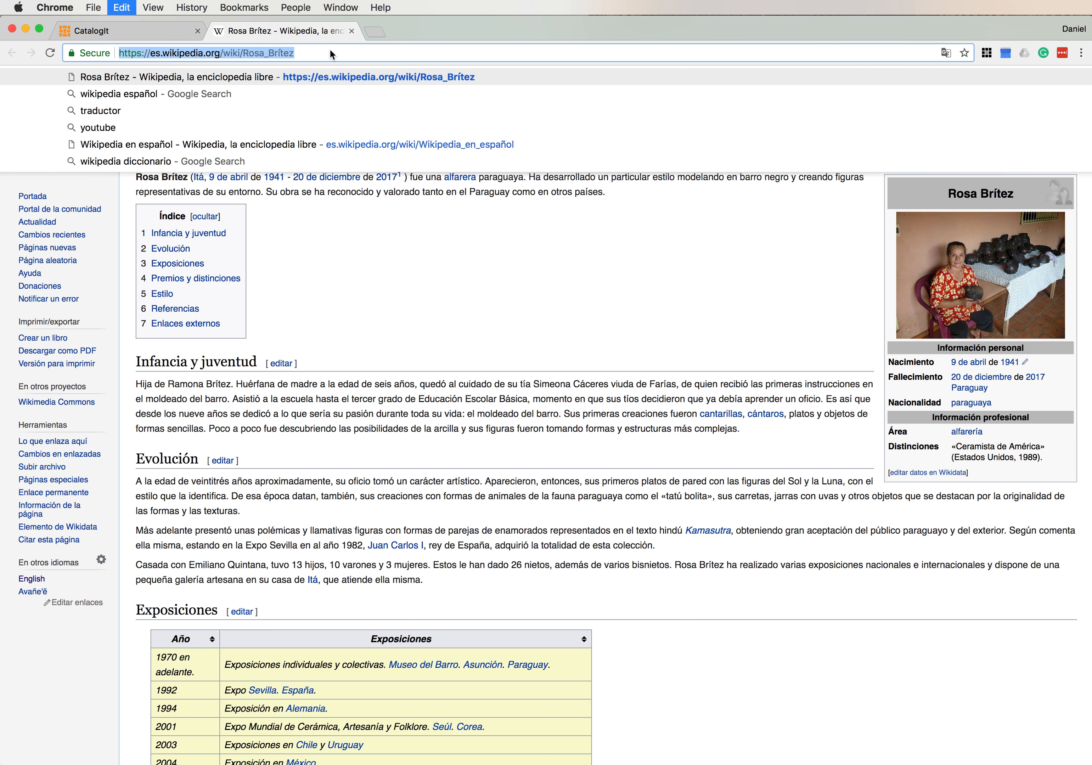
left_click(132, 30)
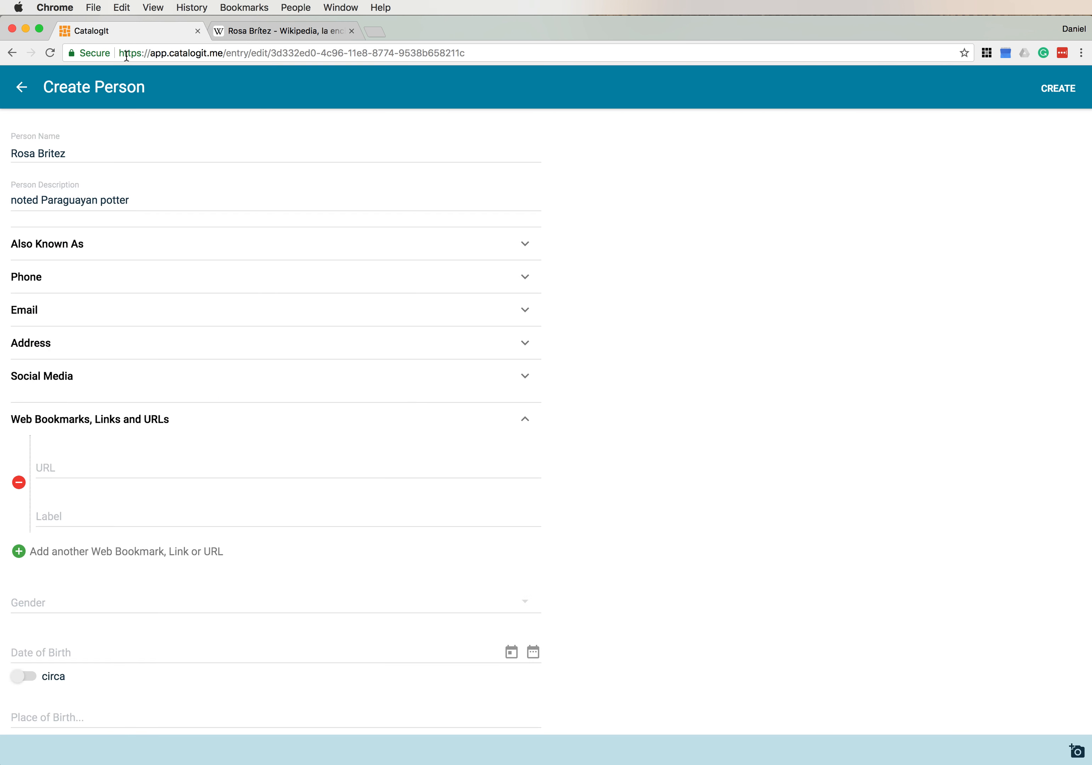
left_click(87, 465)
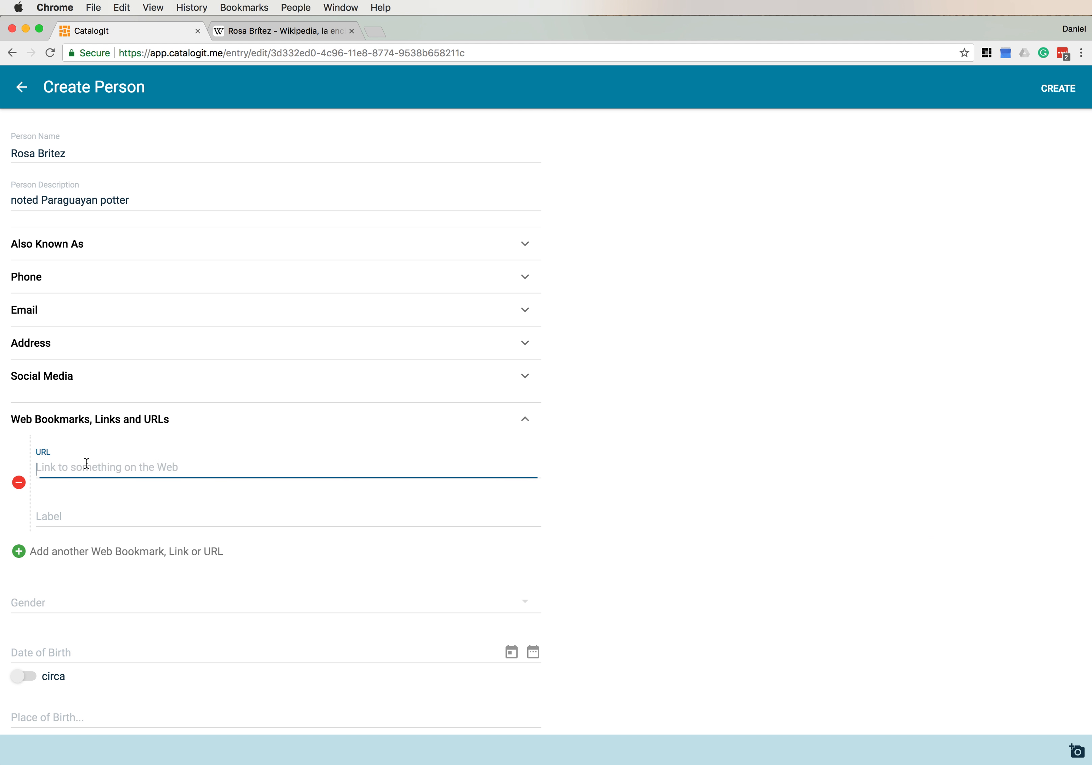
type("https://es.wikipedia.org/wiki/Rosa_Br%C3%ADtez")
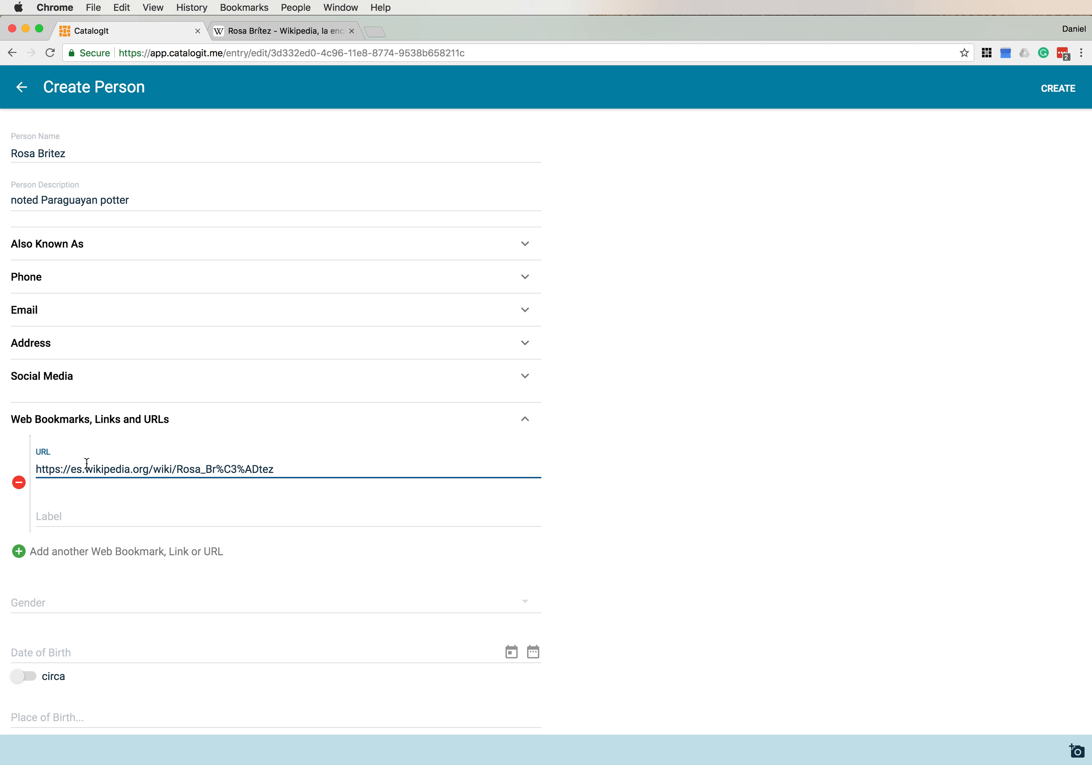
- Label the web link "Spanish Language Wikipedia Page for Rosa Britez"
left_click(73, 524)
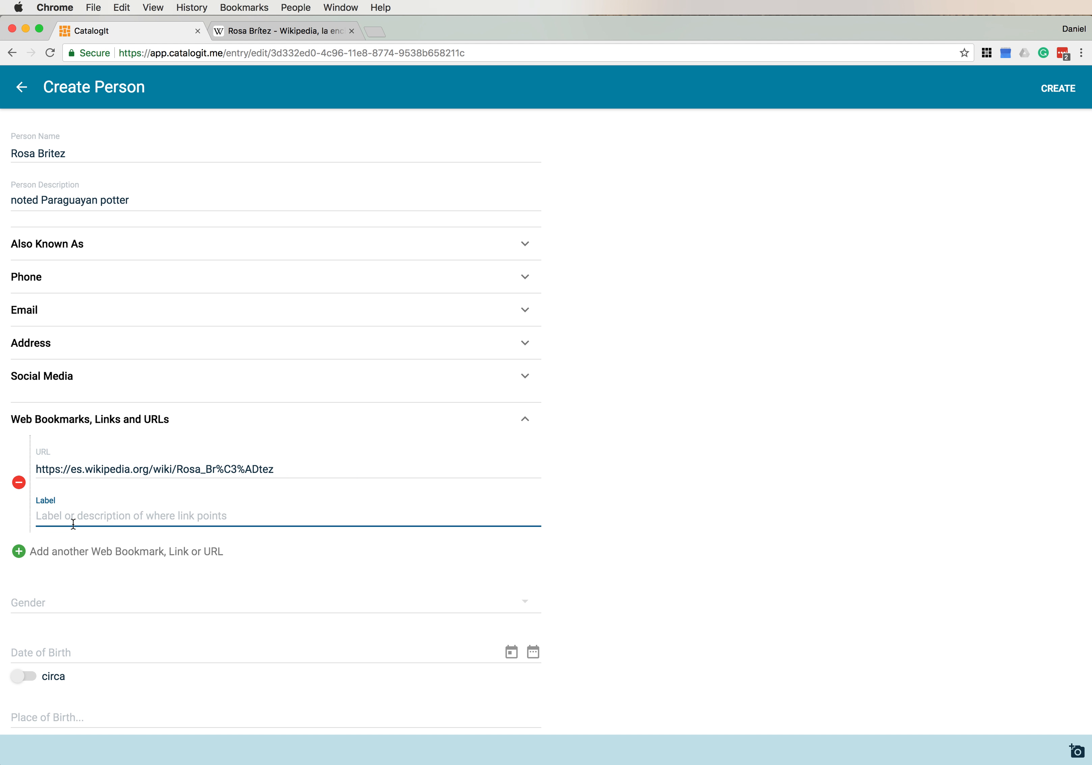
type("Spanis")
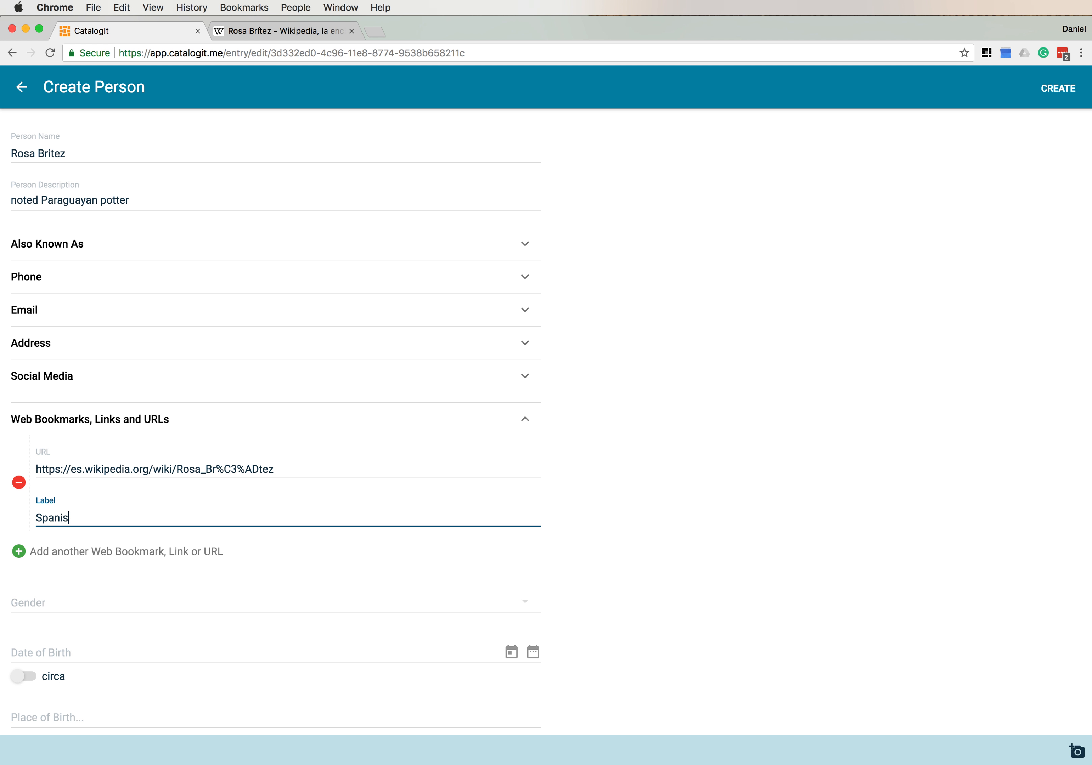
type("h Language Wikipedia Page for Rosa B")
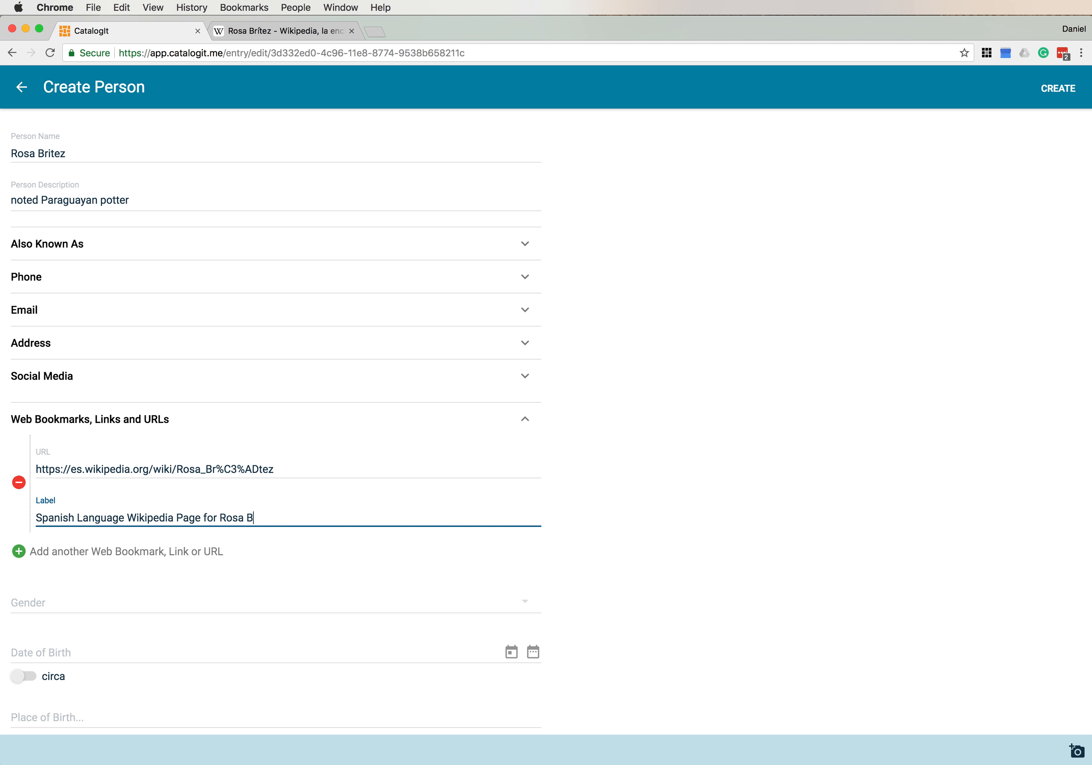
type("ritez")
- Set the person's gender to Female and fill in the date of birth
scroll(105, 589, "down", 4)
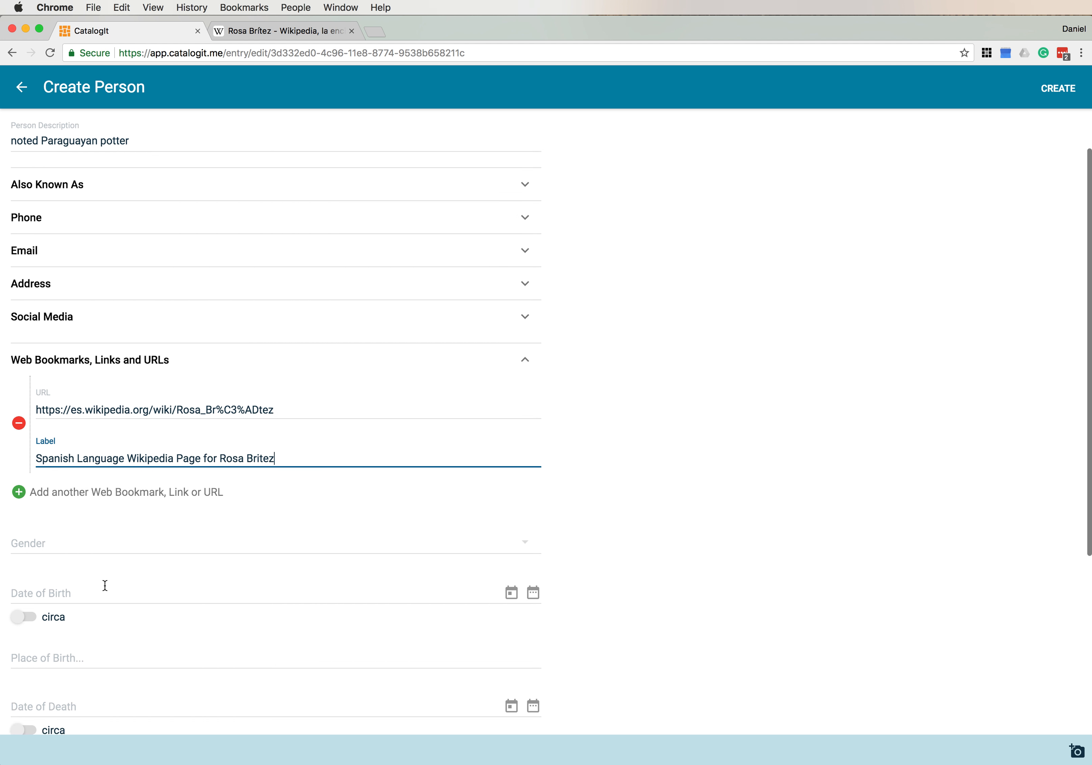
left_click(57, 506)
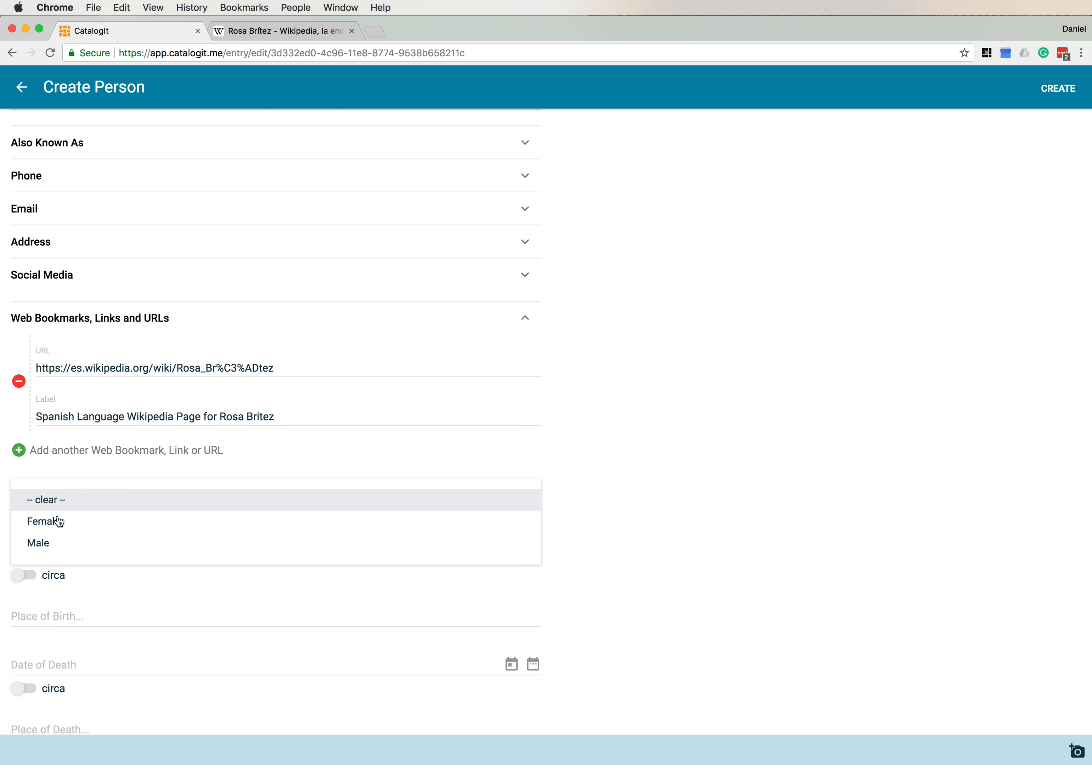
left_click(57, 526)
scroll(105, 548, "down", 1)
left_click(75, 518)
type("April 9, 1941")
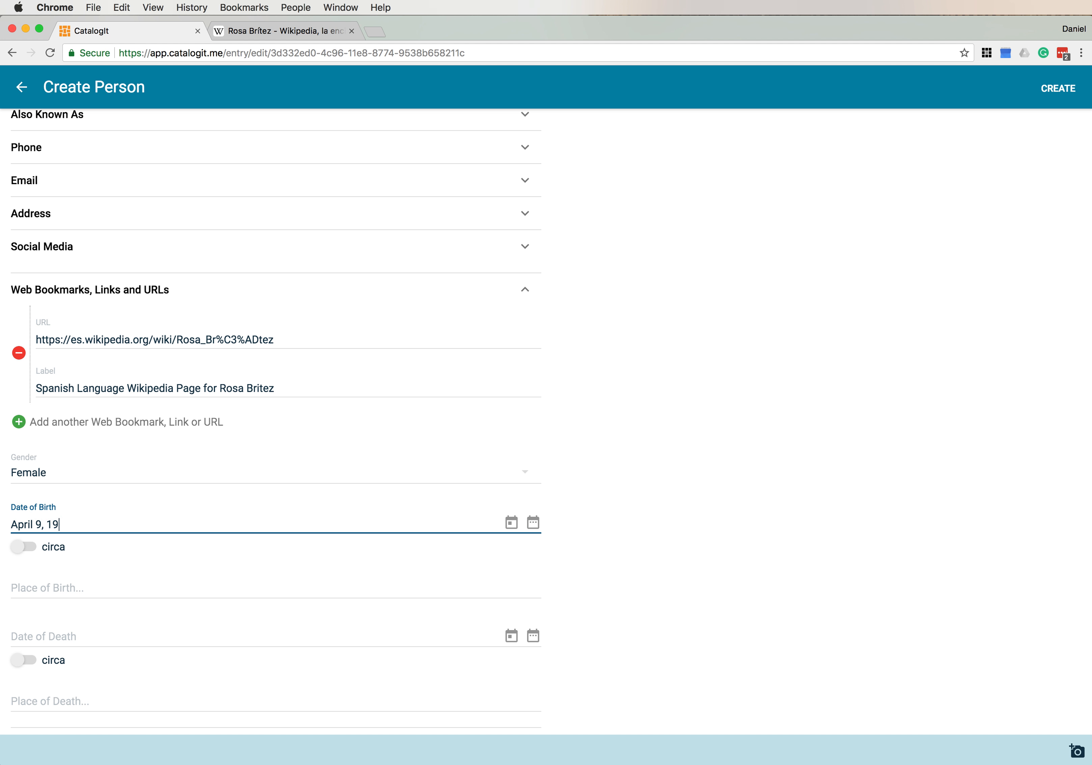
- Create a new place named "Ita, Paraguay" for the person's place of birth
left_click(58, 594)
left_click(20, 87)
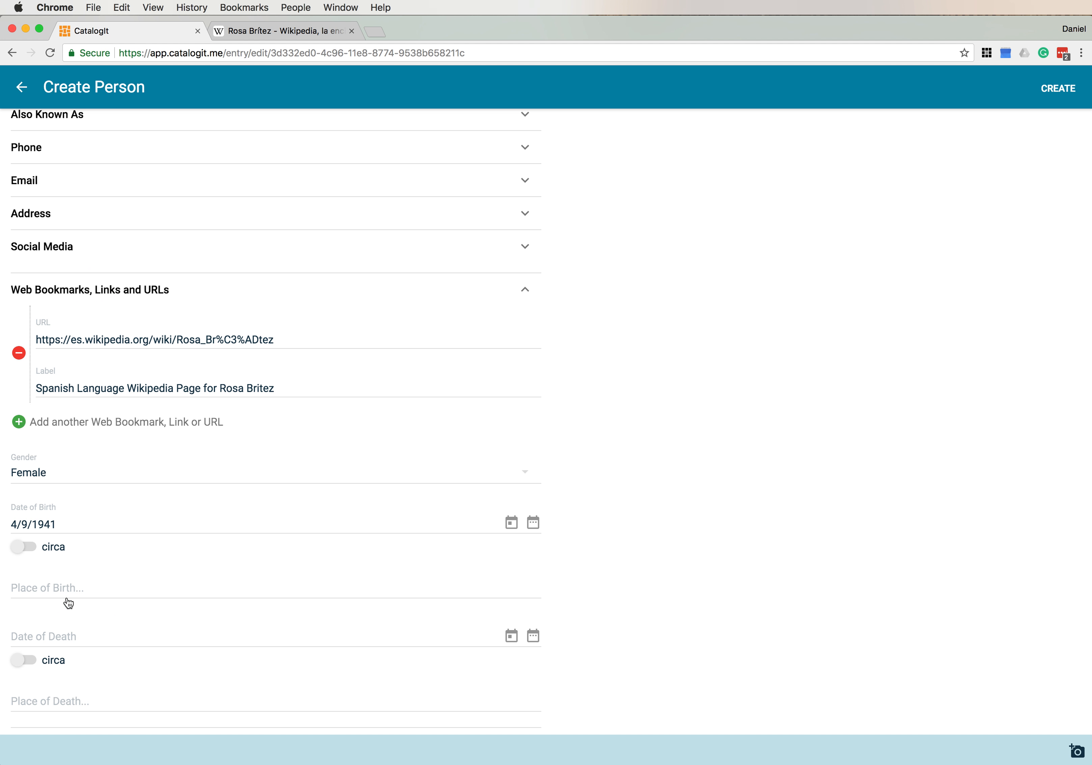
left_click(84, 596)
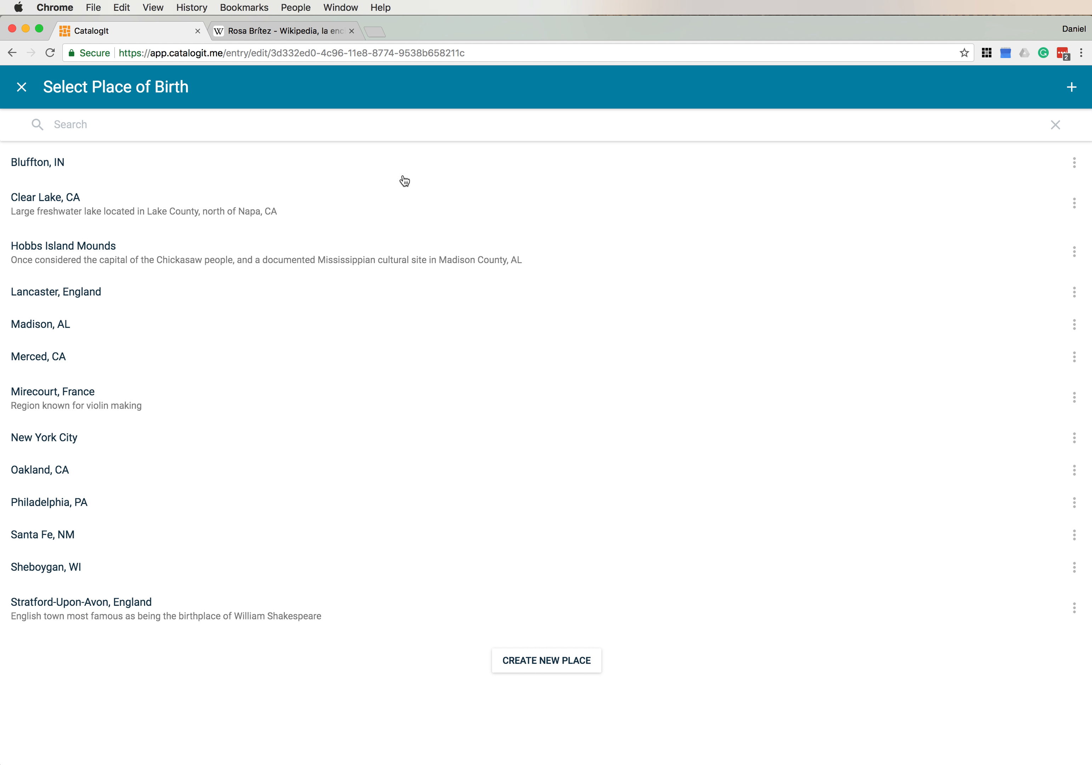
left_click(535, 664)
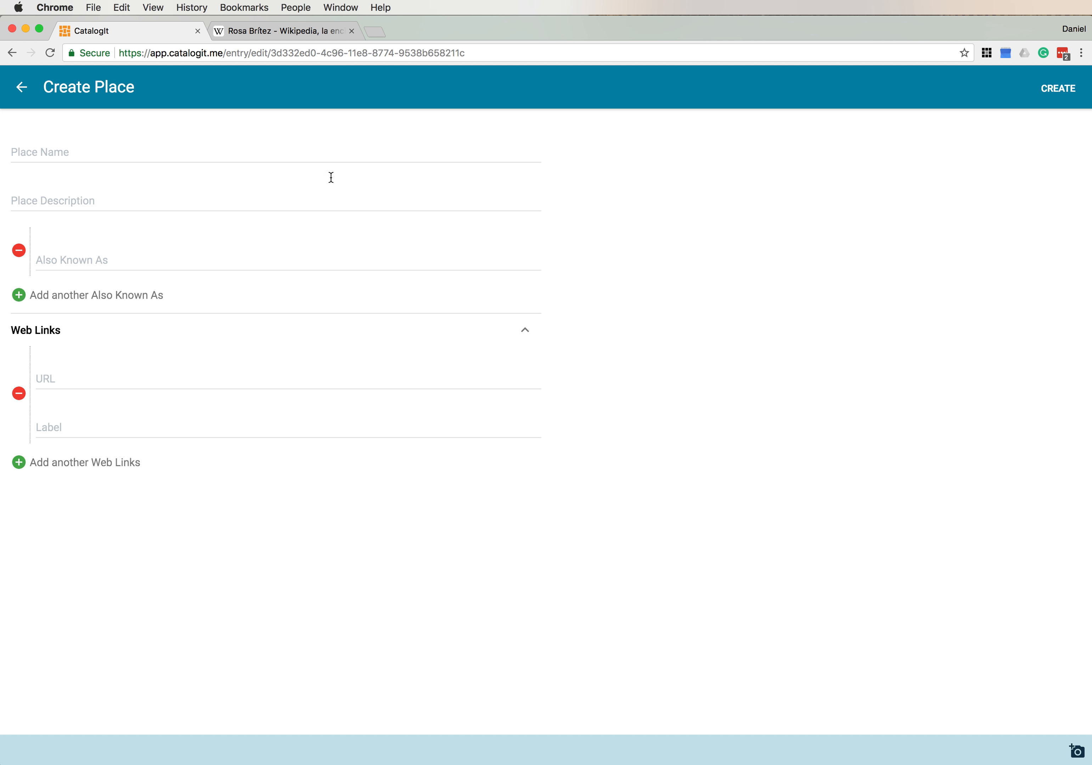
left_click(318, 147)
type("Ita, Paraguay")
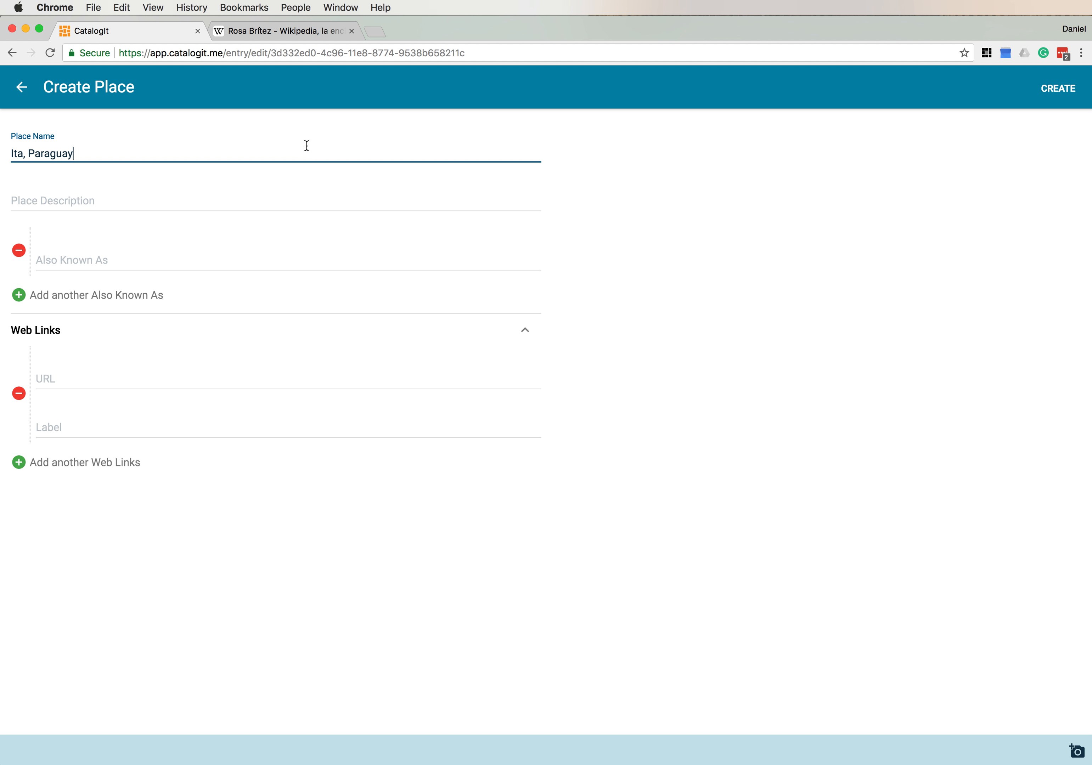